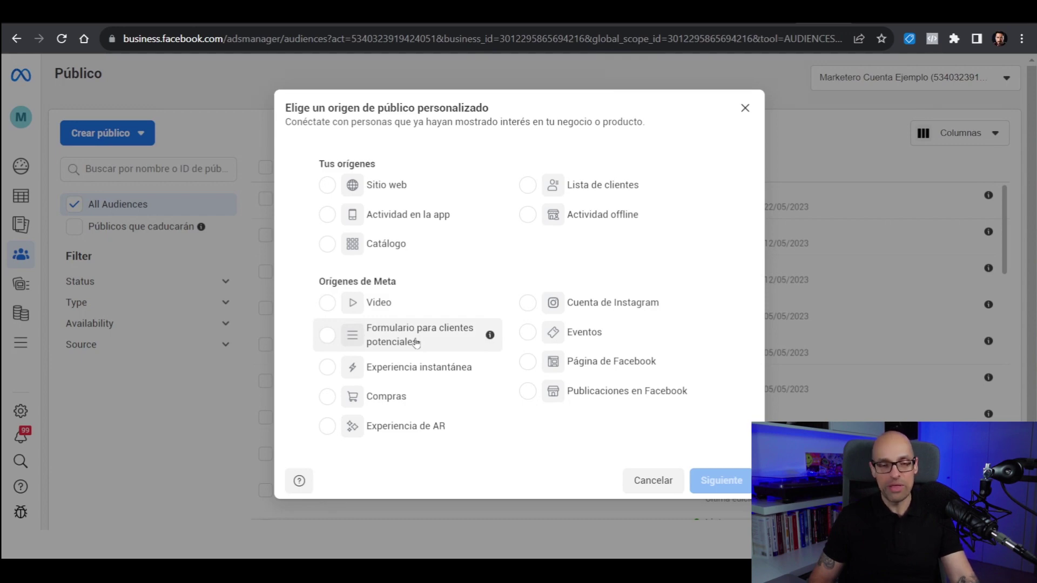
Configure a lead form custom audience of Accounts Center accounts that opened a form but did not submit it
left_click(386, 334)
left_click(714, 480)
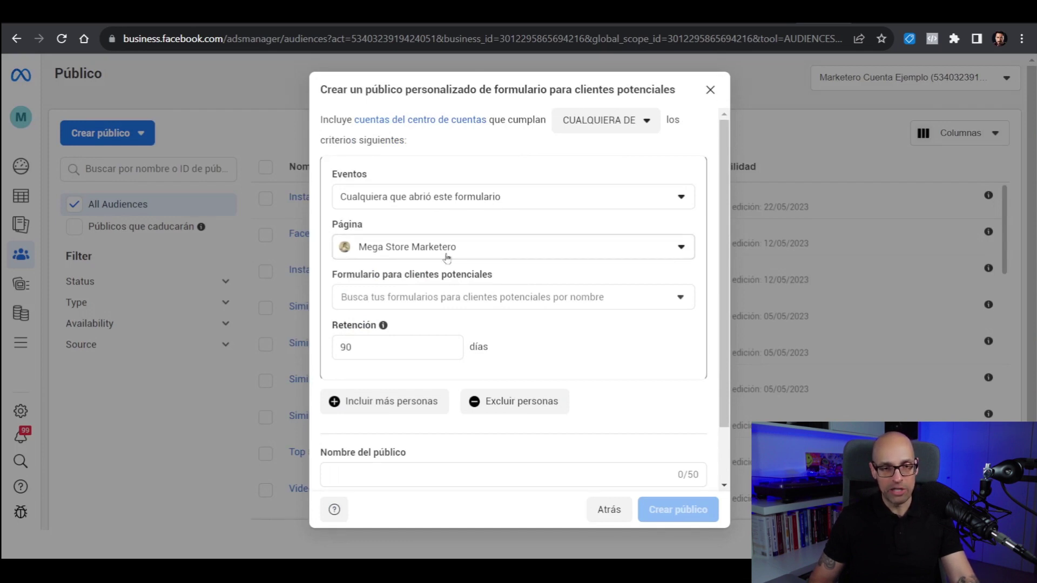
left_click(510, 193)
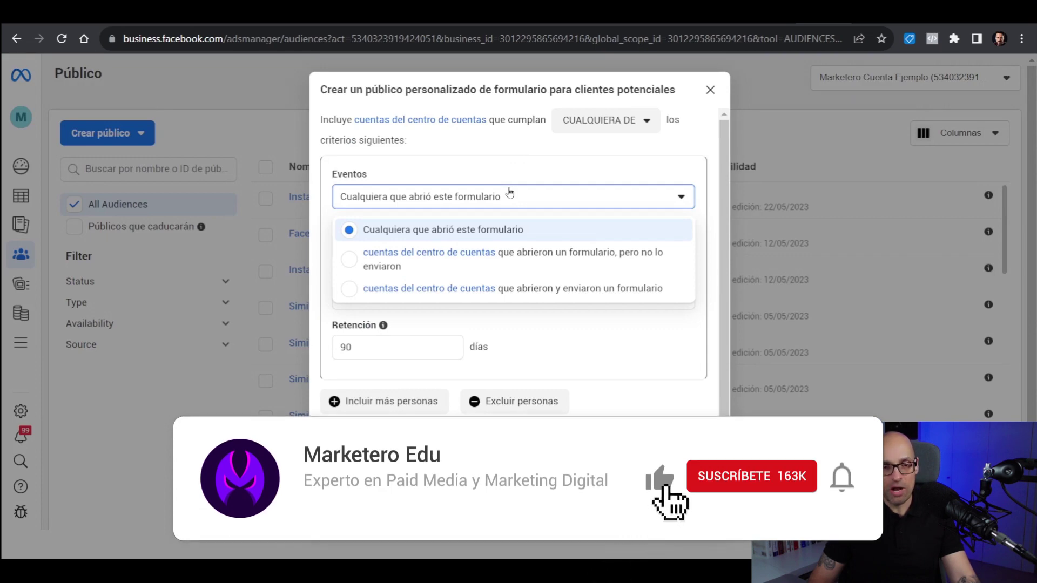
left_click(509, 264)
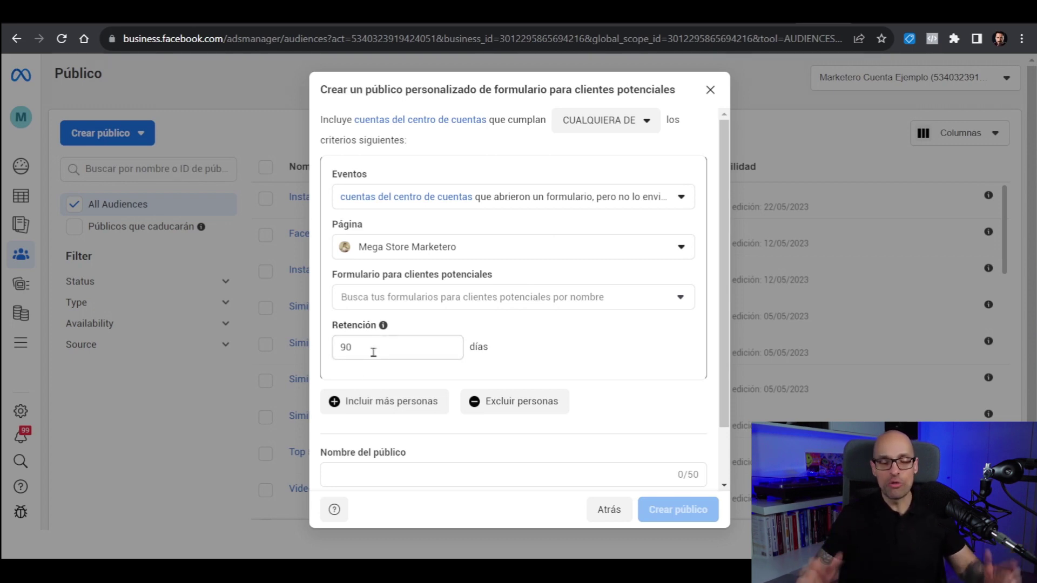
scroll(411, 389, "down", 1)
left_click(427, 412)
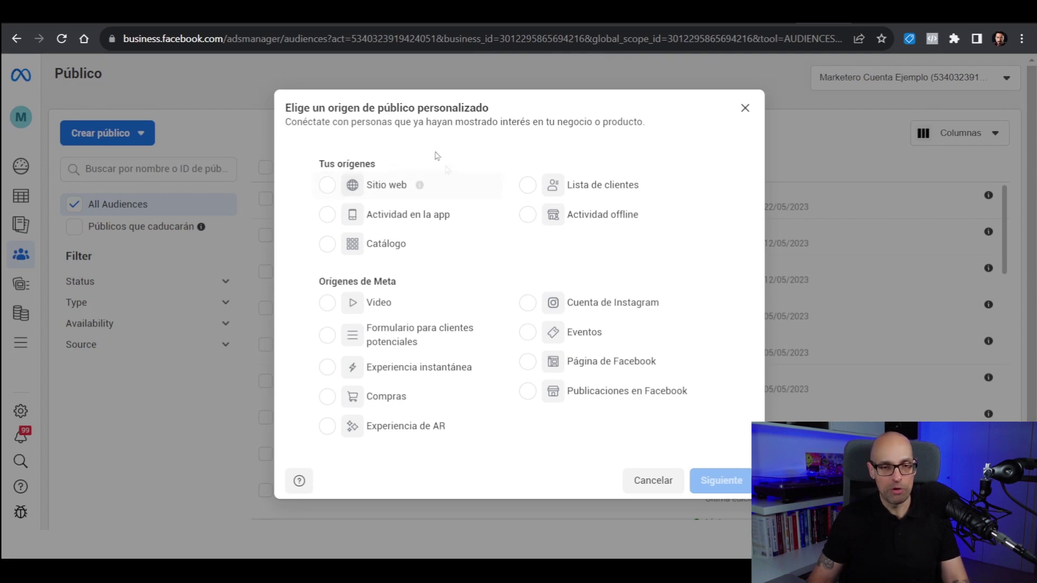
Start a website custom audience from Marketero.es, using the event Visitantes por tiempo dedicado with the 10% percentile
left_click(381, 186)
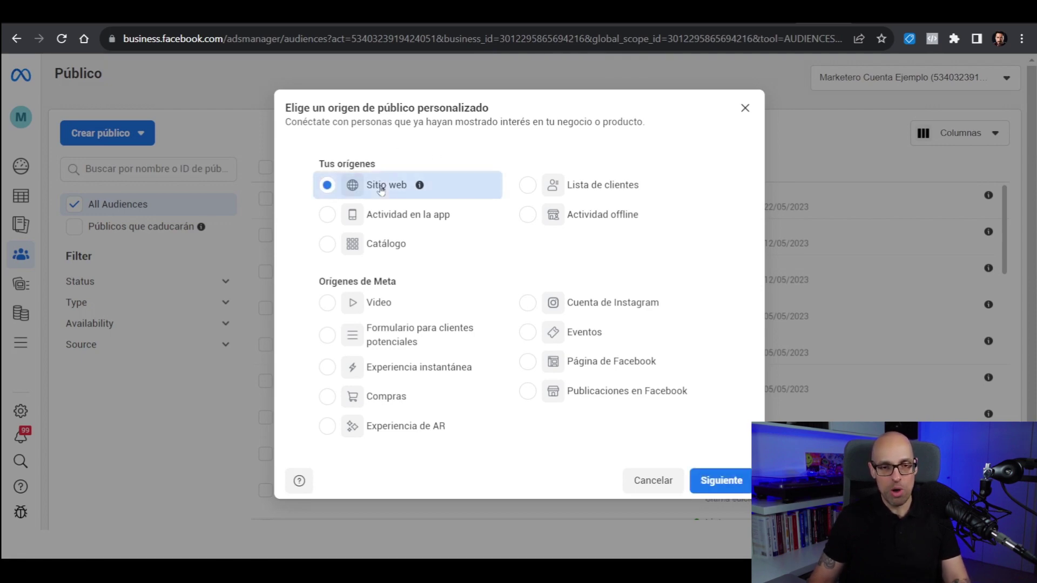
left_click(726, 479)
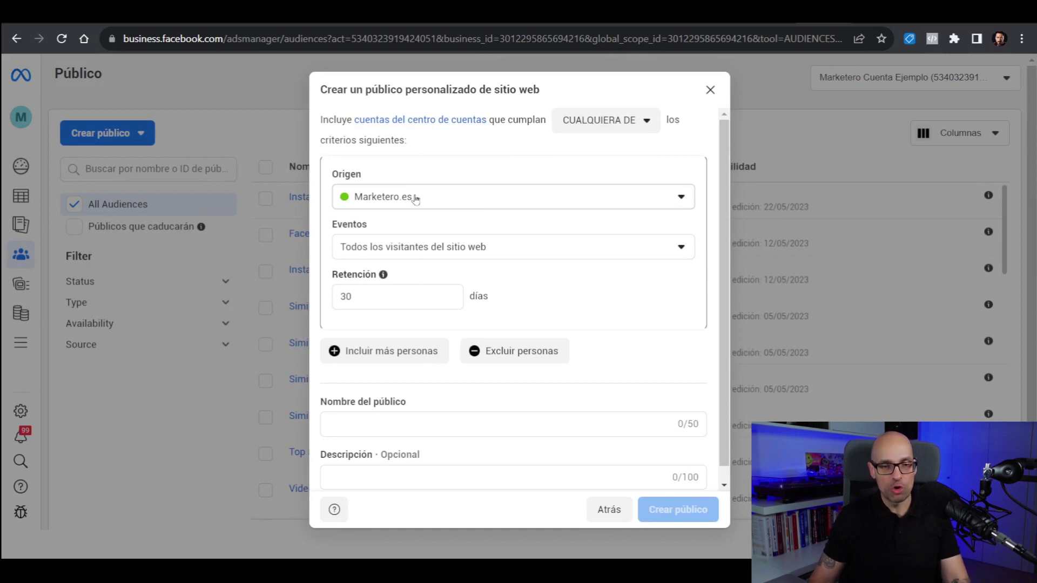
left_click(576, 253)
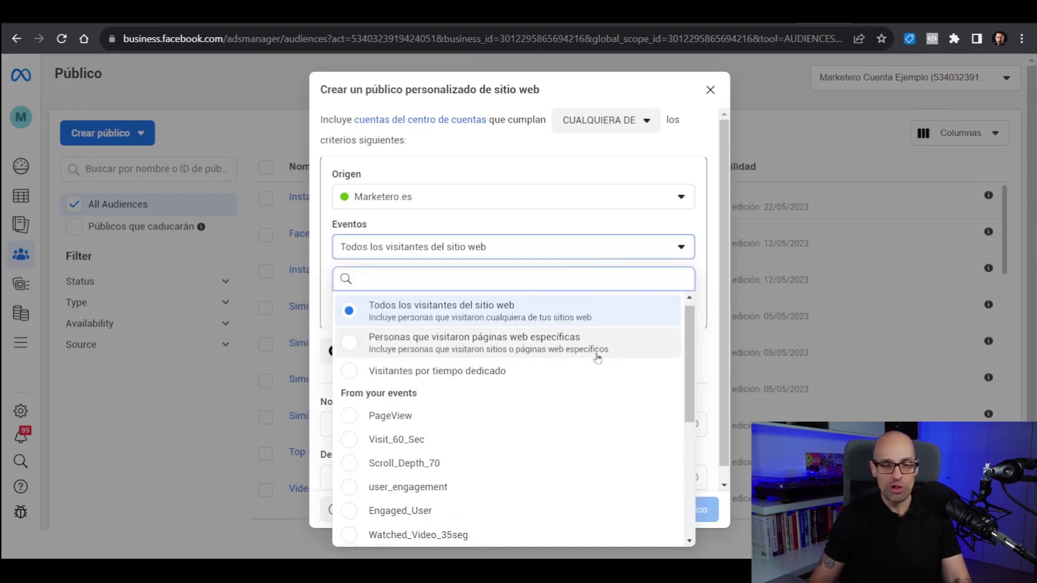
scroll(597, 354, "down", 3)
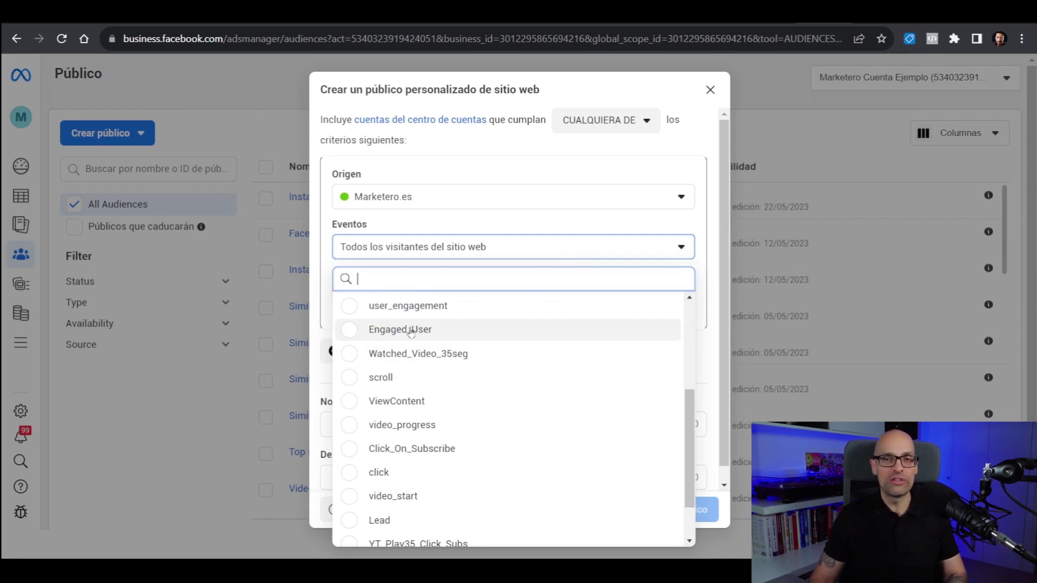
scroll(513, 324, "up", 4)
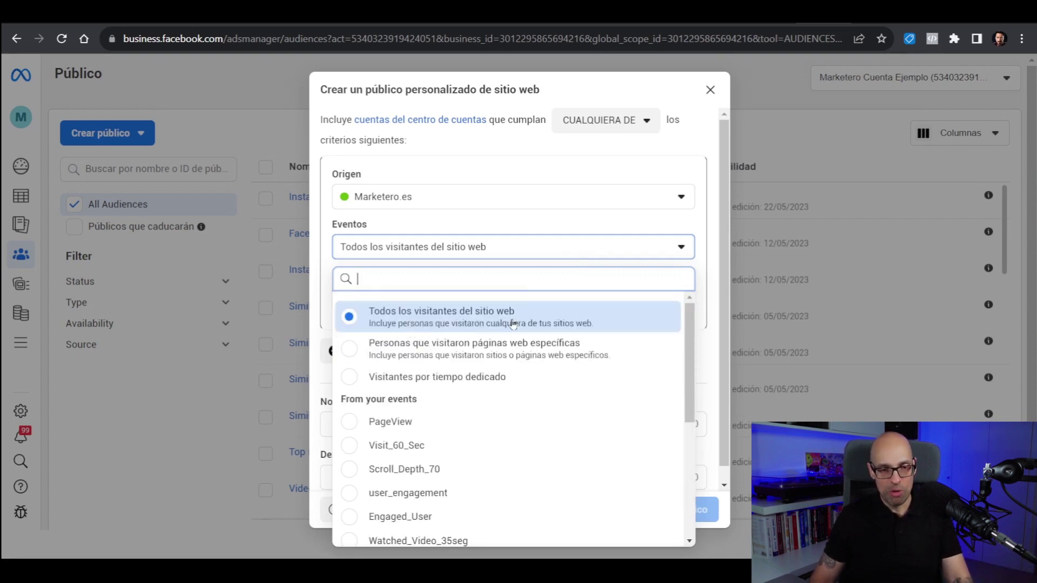
left_click(397, 378)
left_click(616, 247)
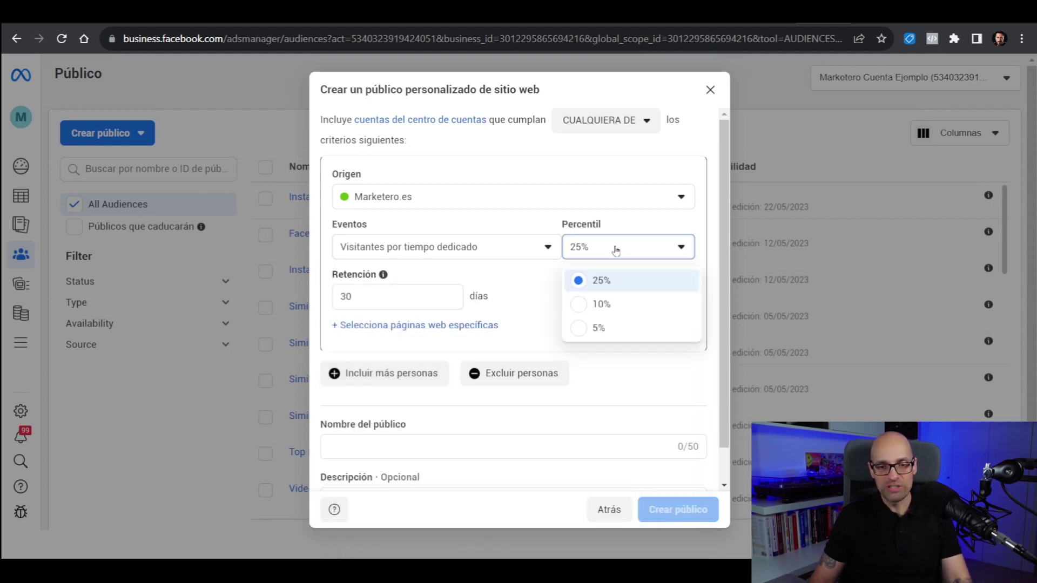
left_click(609, 301)
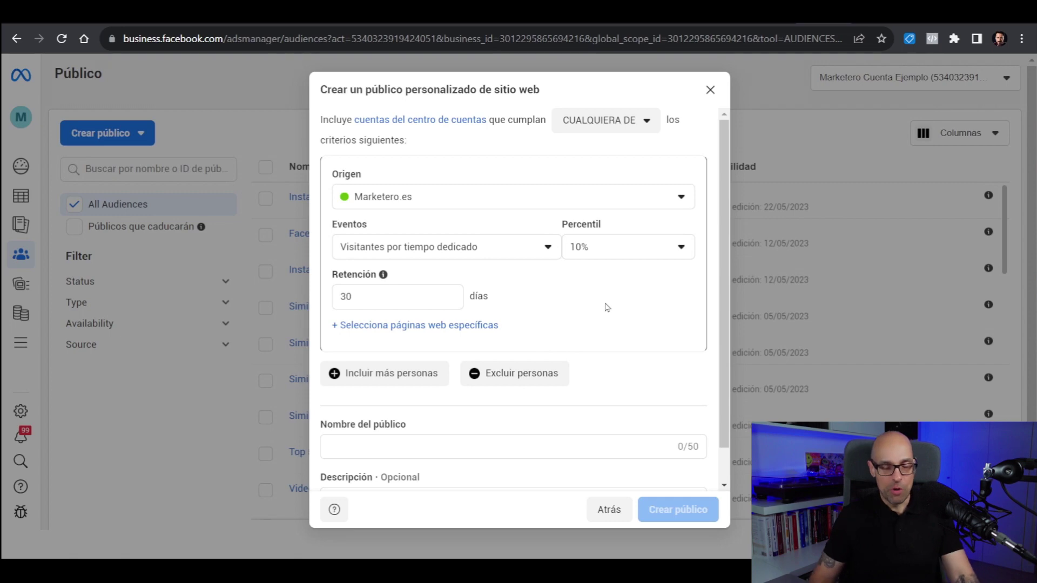
Try audience retention periods of 90, 60, 15 and 180 days, finish with 30 days, and go back without creating the audience
double_click(402, 303)
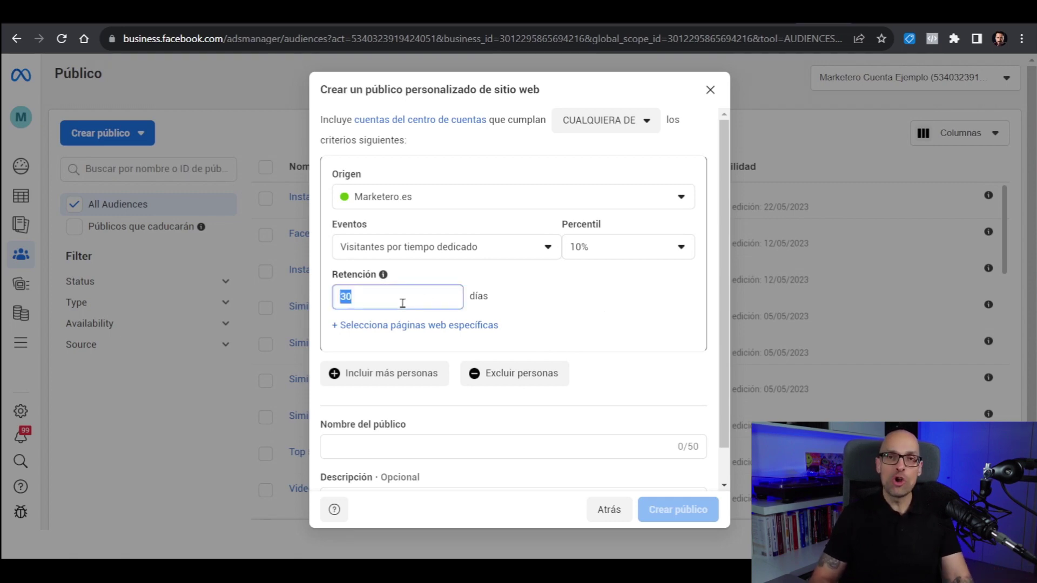
left_click(647, 299)
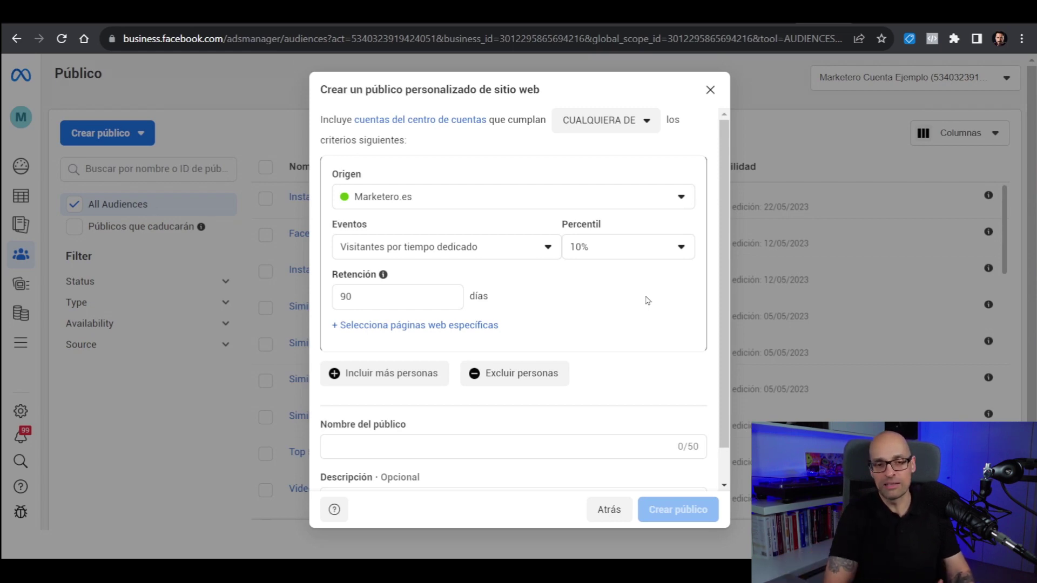
double_click(450, 294)
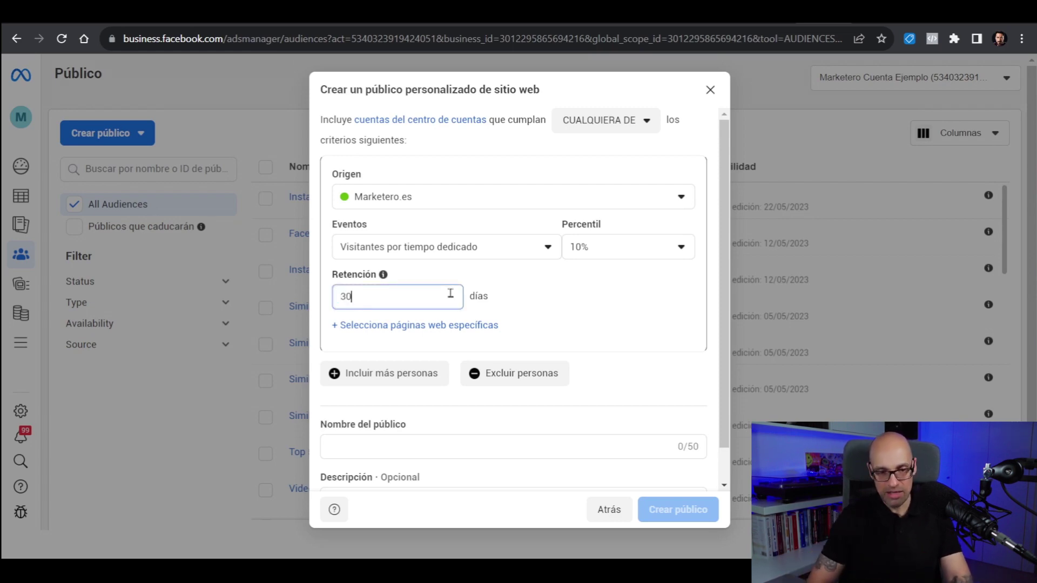
type("30")
key("BackSpace")
key("BackSpace")
type("60")
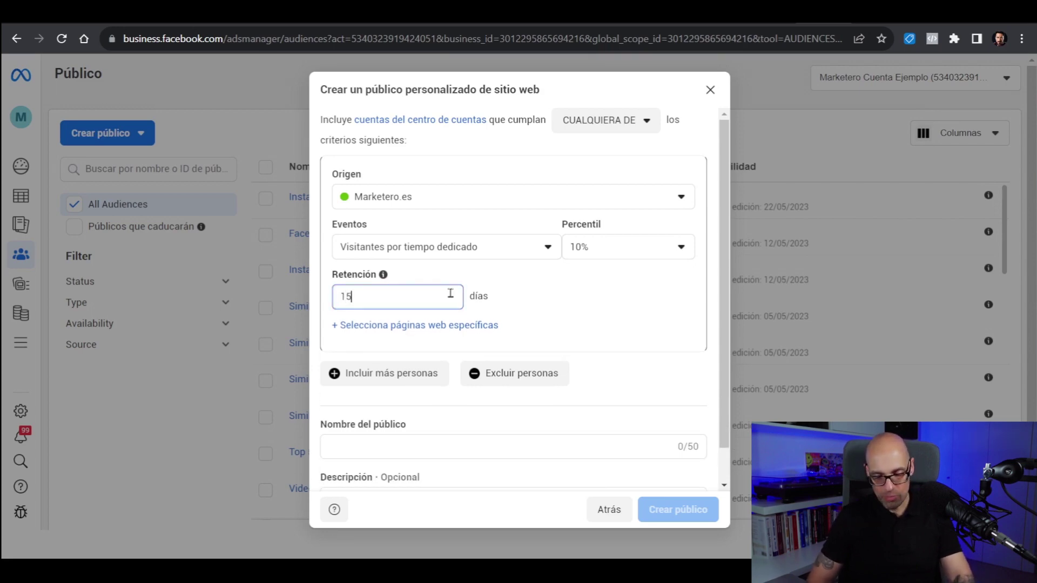
key("BackSpace")
key("BackSpace")
key("BackSpace")
type("180")
double_click(450, 294)
type("30")
left_click(479, 294)
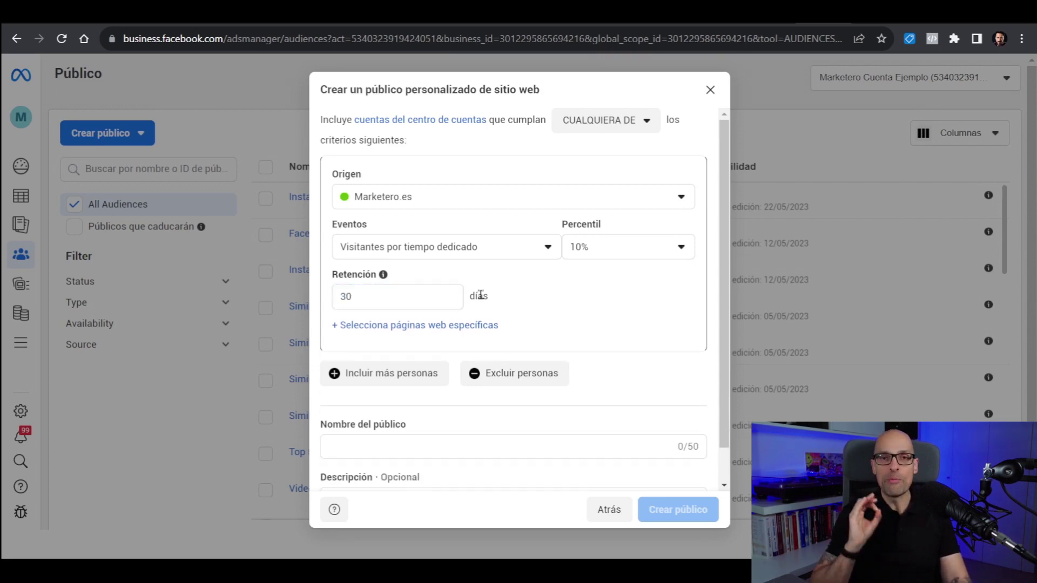
left_click(609, 509)
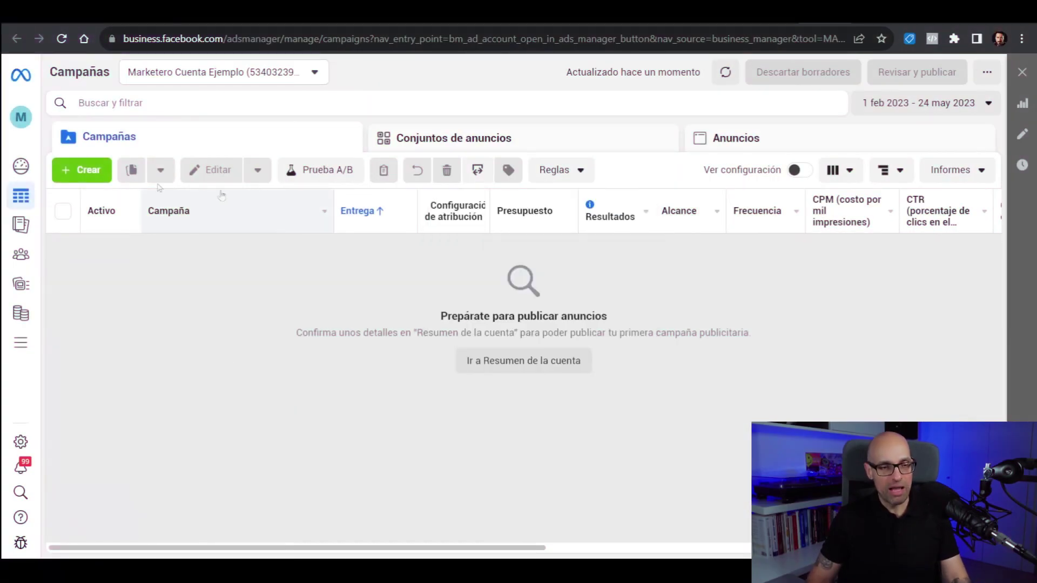
Create a new campaign with the Ventas objective and continue to its draft settings
left_click(103, 171)
left_click(400, 415)
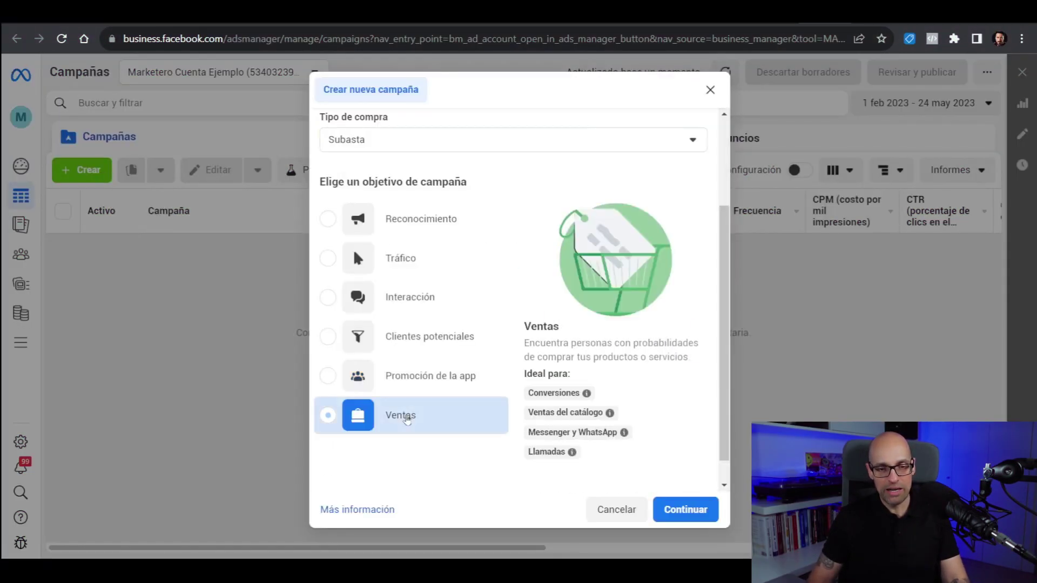
left_click(685, 510)
left_click(463, 354)
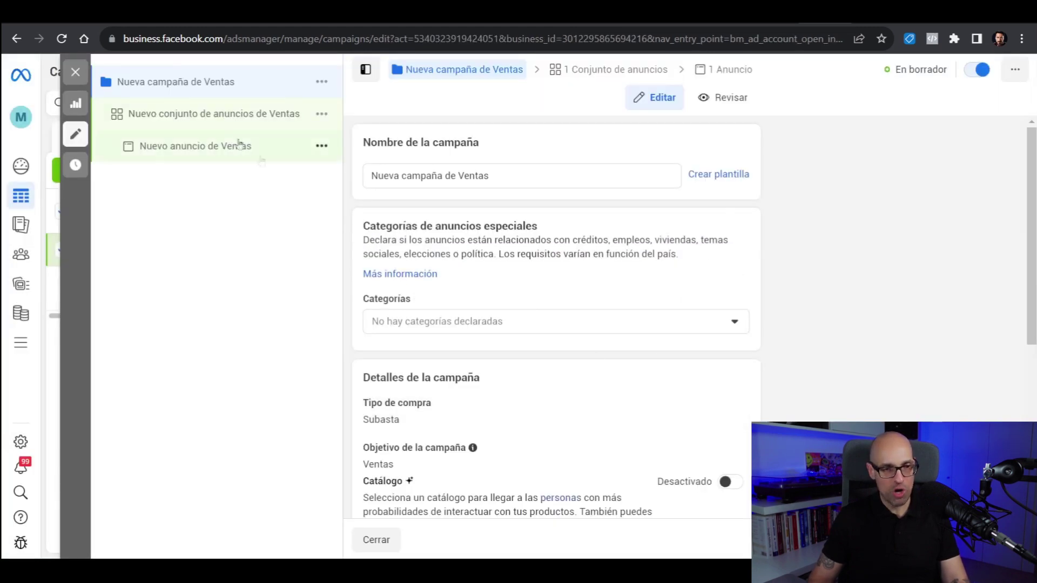
Set the sales ad set to manual placements on Facebook and Instagram only, excluding Audience Network and Messenger
left_click(222, 124)
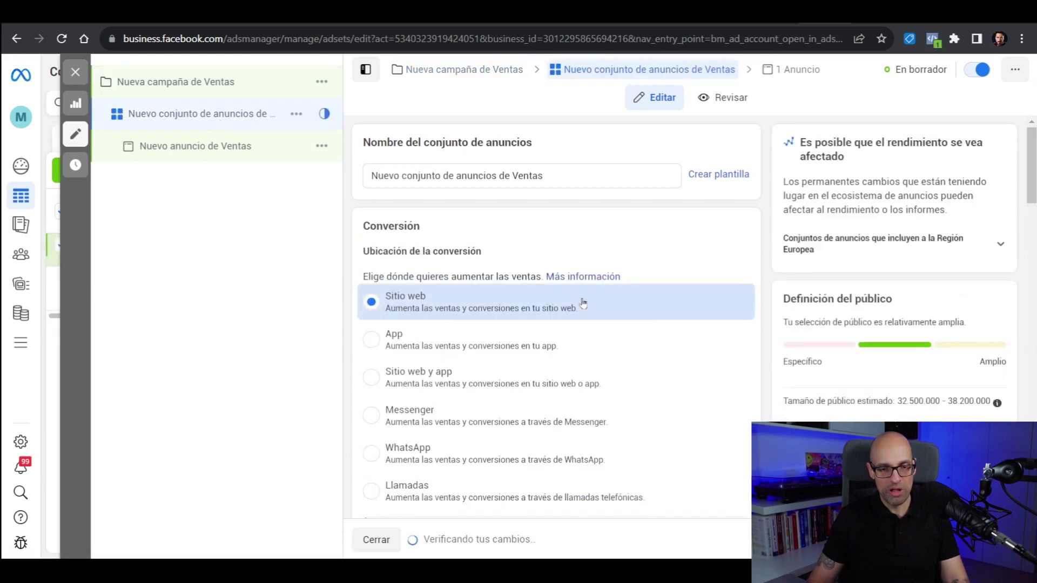
scroll(583, 304, "down", 15)
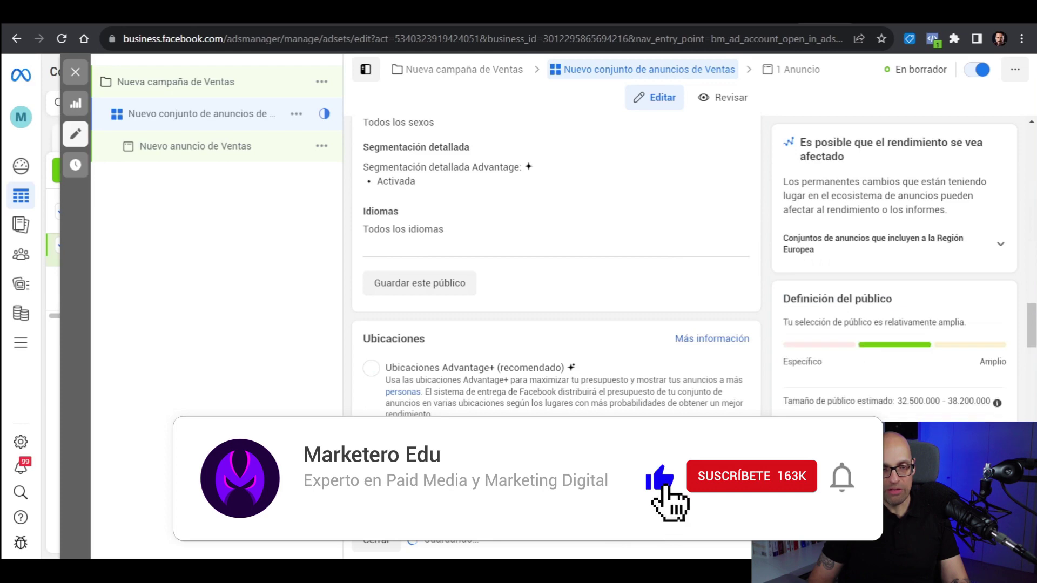
scroll(684, 315, "down", 5)
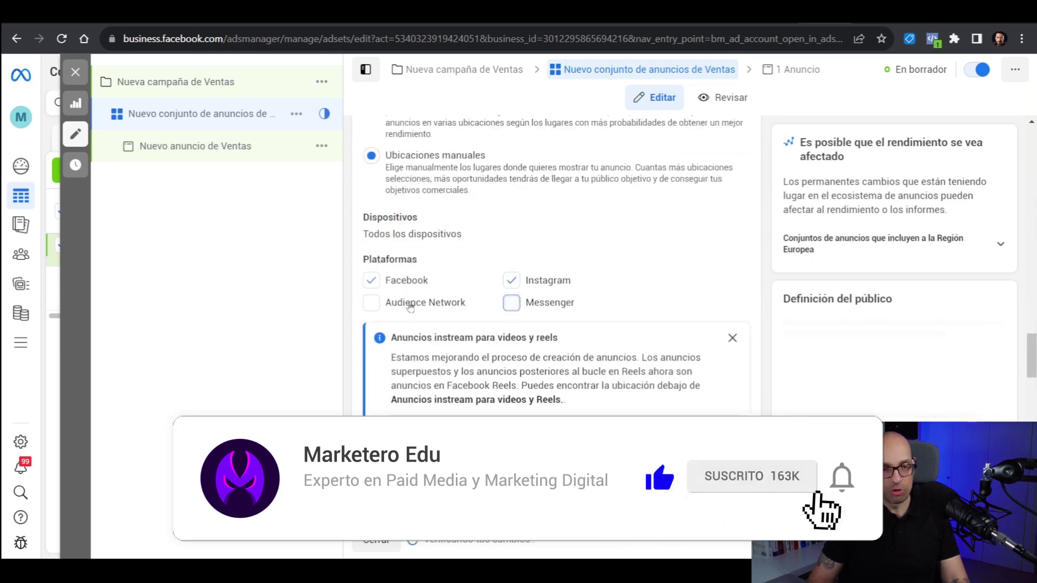
scroll(410, 307, "down", 6)
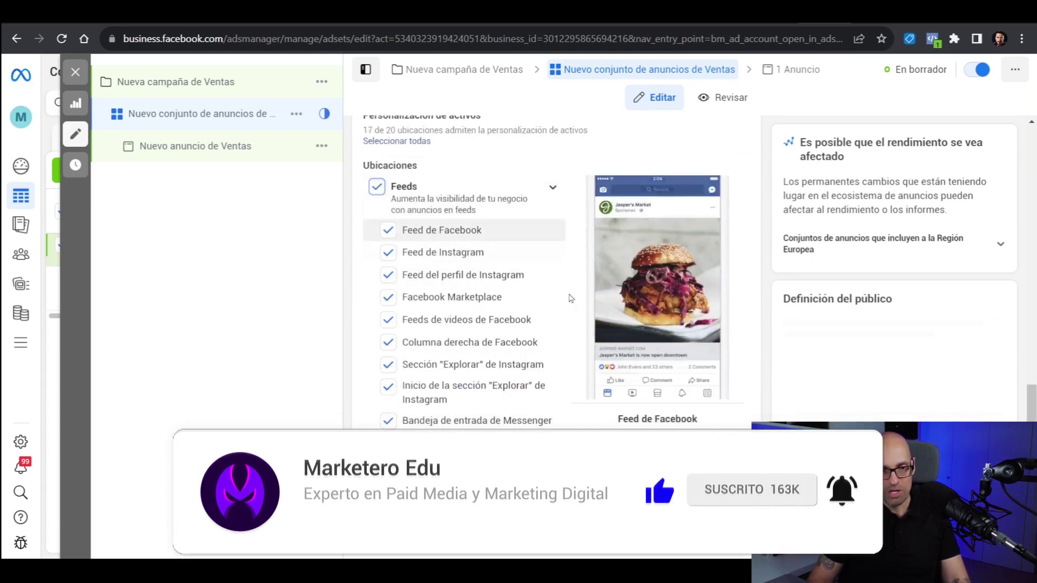
Deselect the Feeds, Anuncios instream para videos y reels, and Resultados de búsqueda placement groups, keeping the Facebook and Instagram stories and reels
scroll(465, 240, "up", 4)
left_click(492, 277)
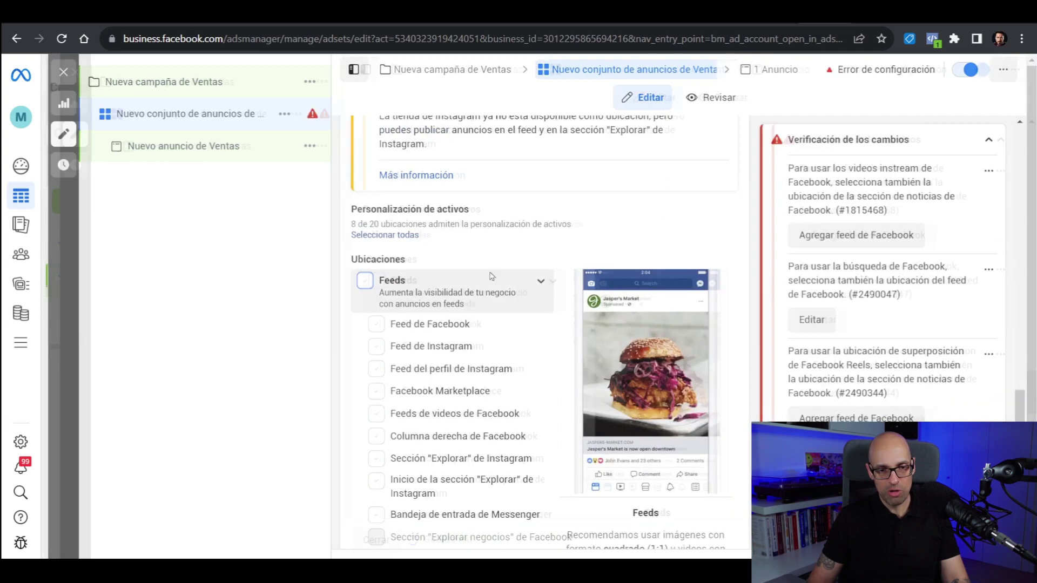
scroll(464, 303, "down", 6)
left_click(453, 310)
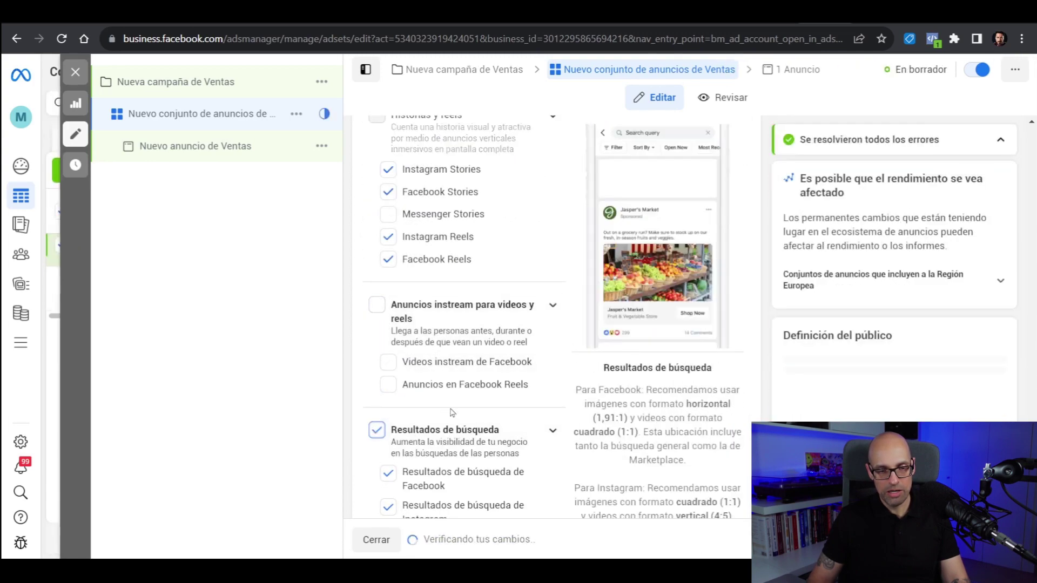
left_click(452, 427)
scroll(452, 412, "down", 3)
scroll(452, 412, "up", 5)
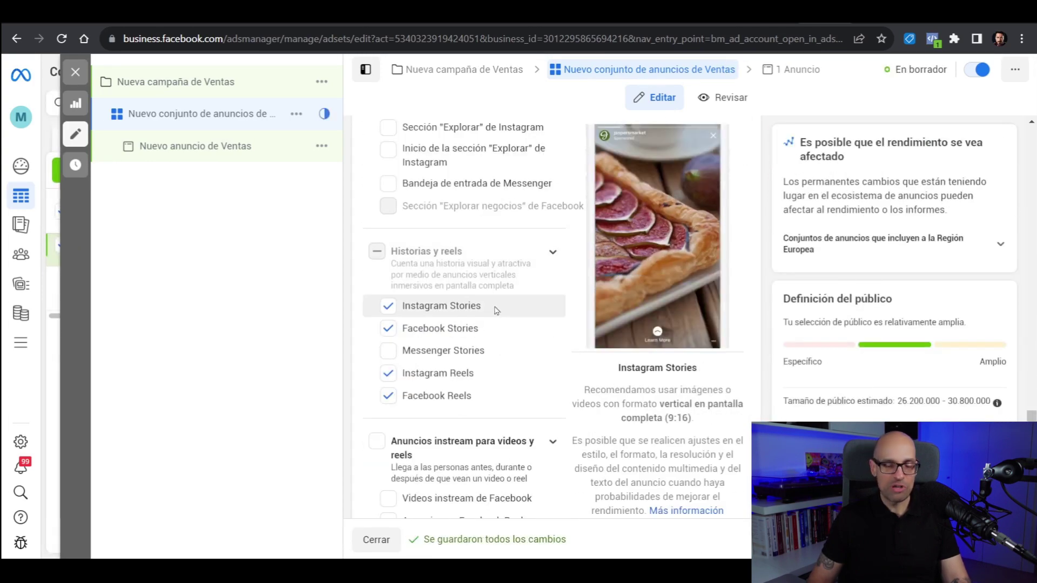